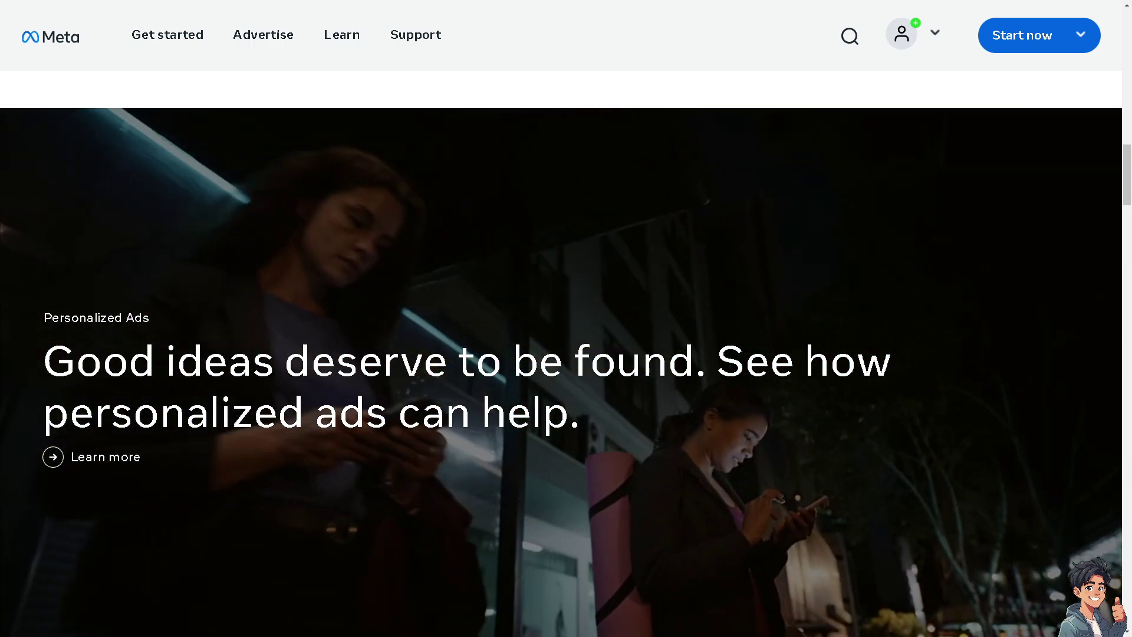
# - From the Meta for Business account menu, choose Log in with Facebook to reach the login page
pyautogui.scroll(15, 566, 354)
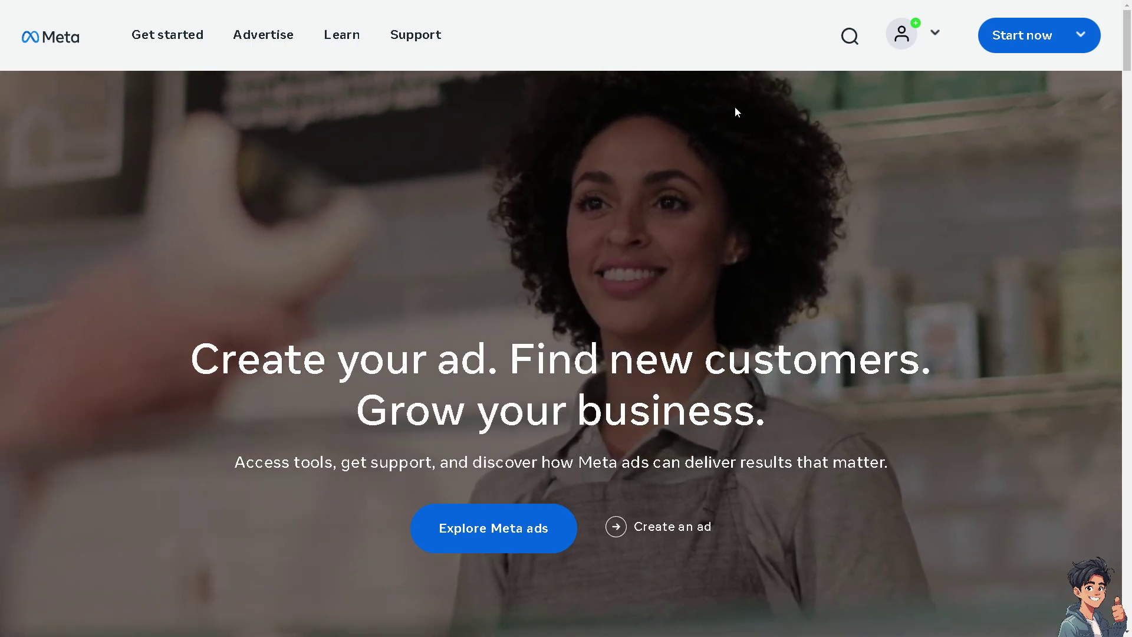
pyautogui.click(929, 42)
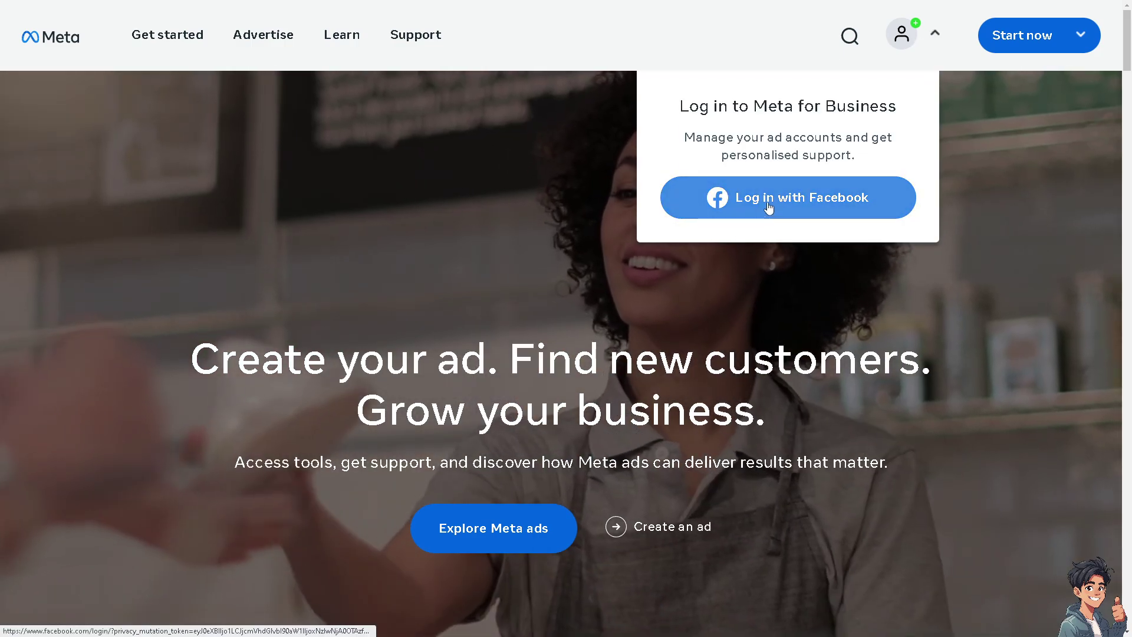
pyautogui.click(828, 193)
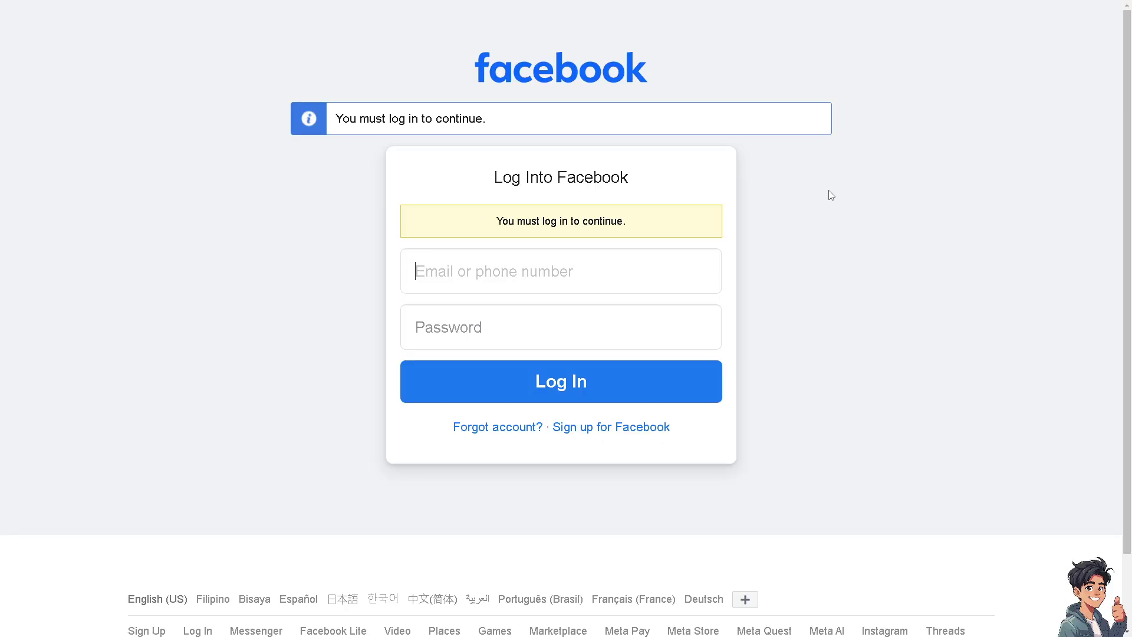
# - Go through Selling and the Seller dashboard in Marketplace to start a new listing
pyautogui.click(618, 426)
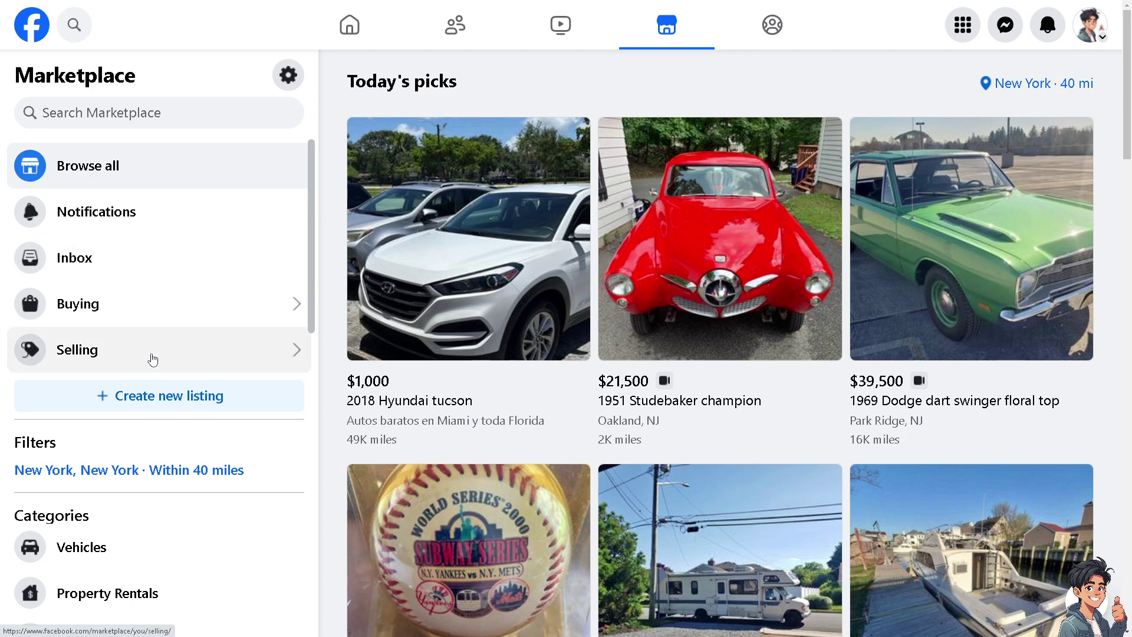
pyautogui.click(127, 358)
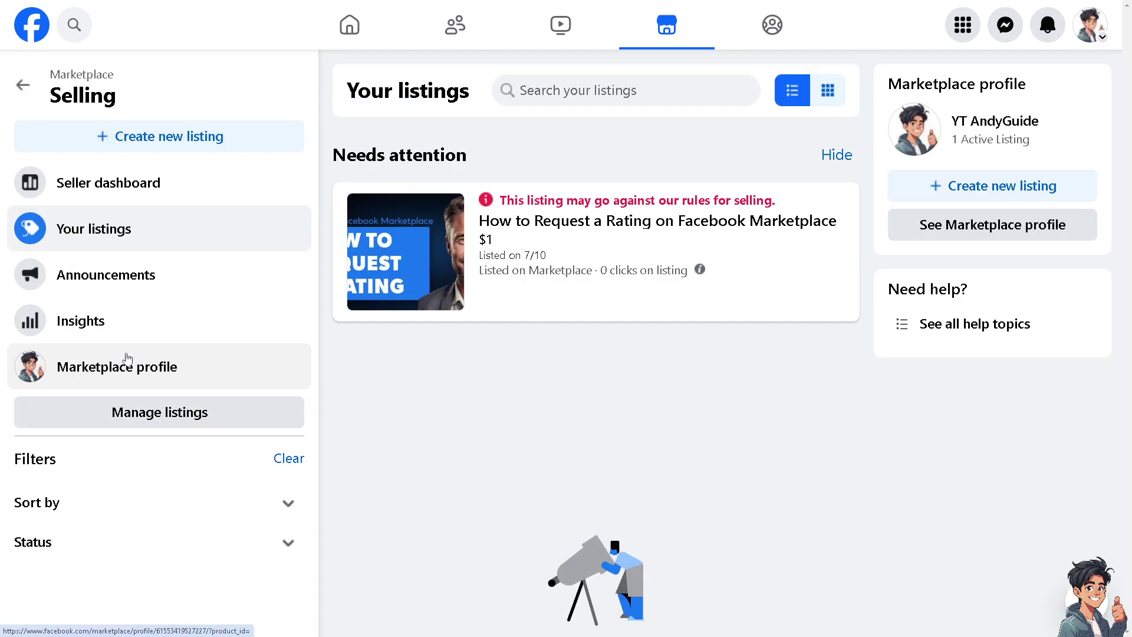
pyautogui.click(128, 191)
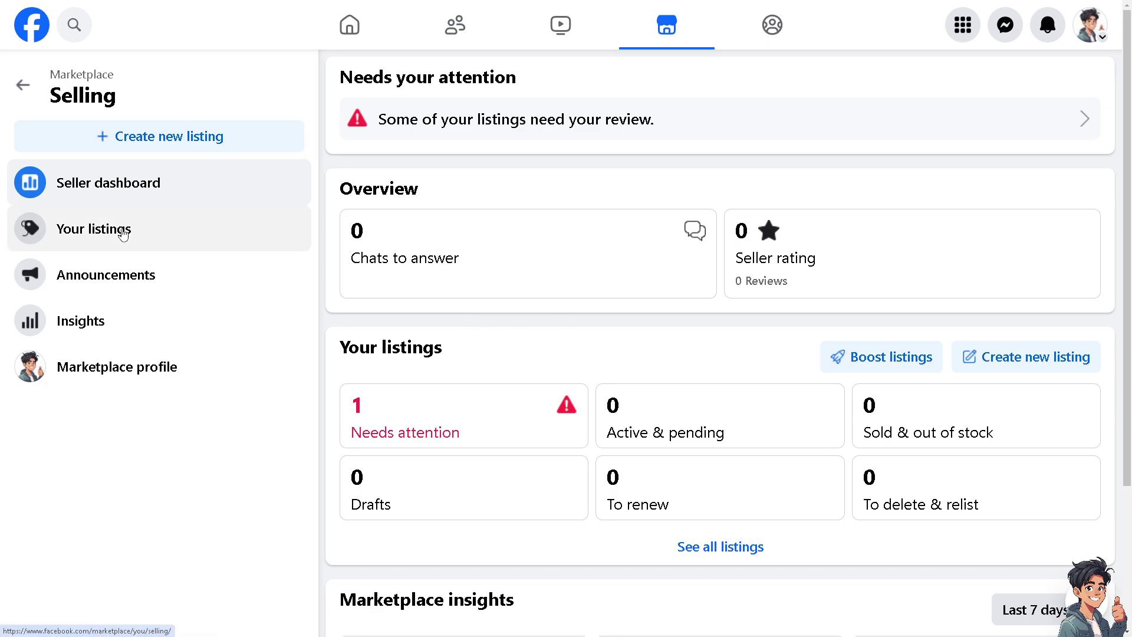
pyautogui.click(157, 139)
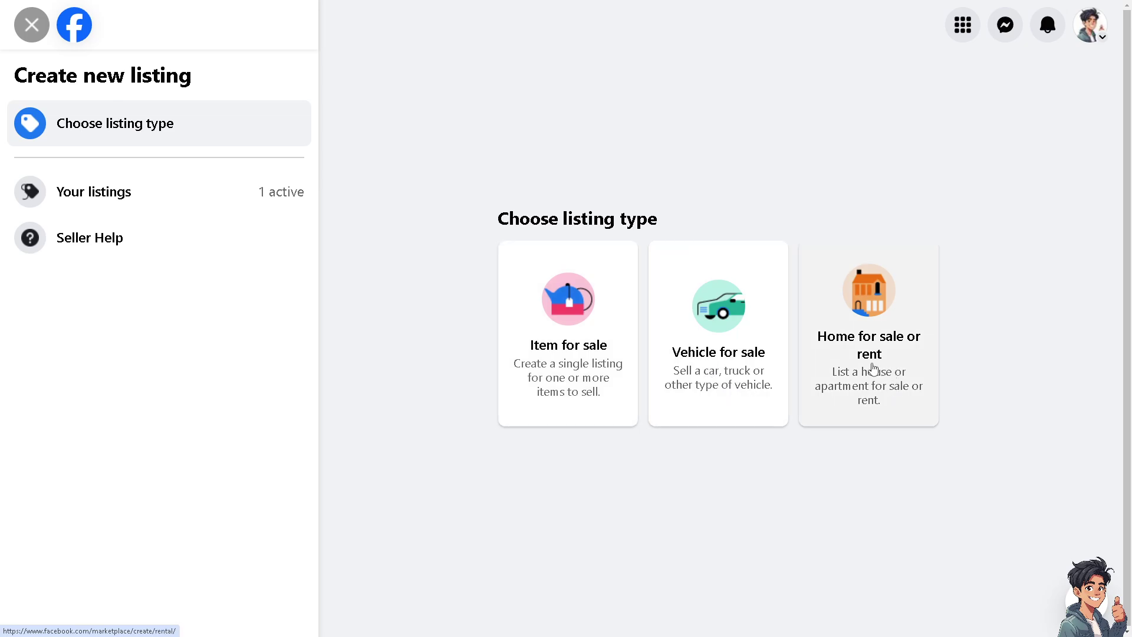
# - Choose Item for sale and paste the title 'How To Add Tags On Facebook Marketplace'
pyautogui.click(564, 299)
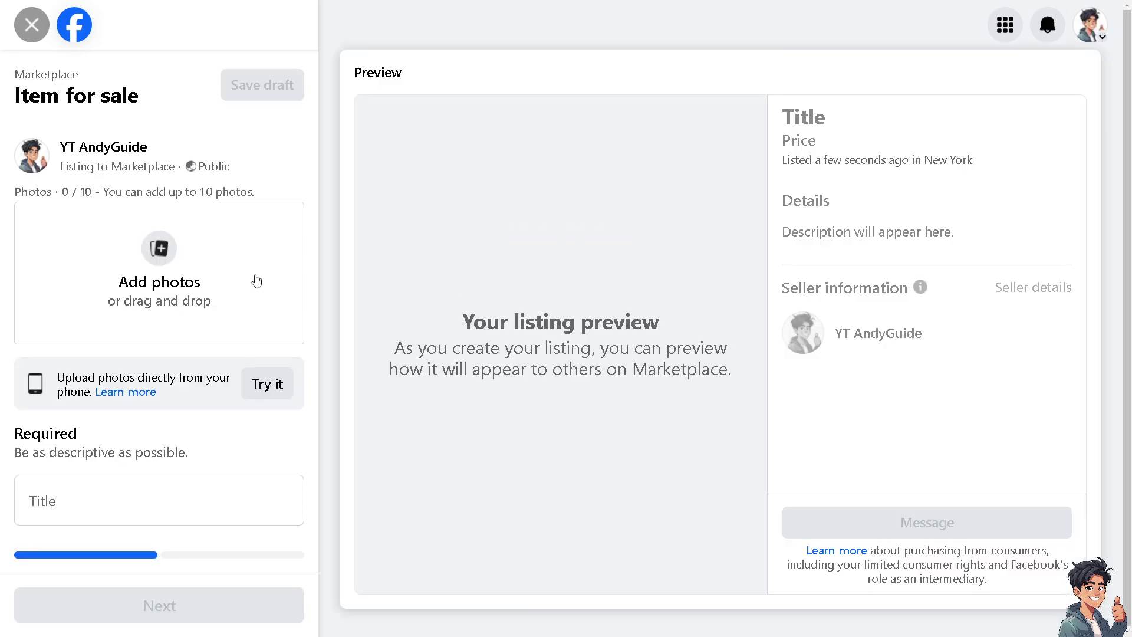
pyautogui.click(163, 500)
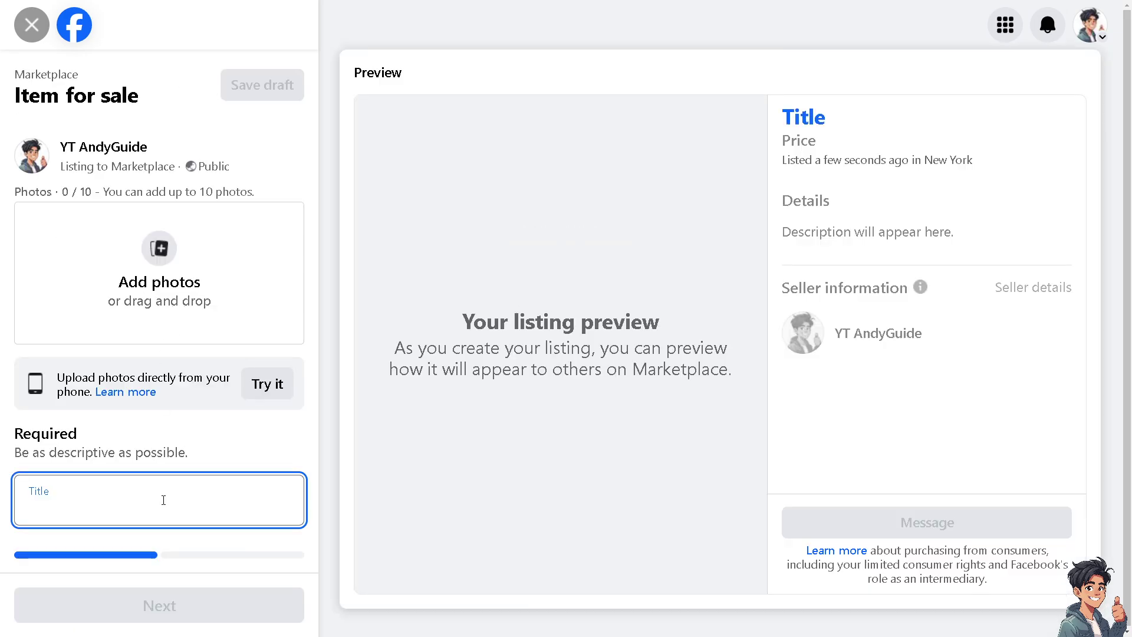
pyautogui.write('How To Add Tags On Facebook Marketplace')
pyautogui.moveTo(170, 509); pyautogui.dragTo(52, 506)
pyautogui.click(158, 506)
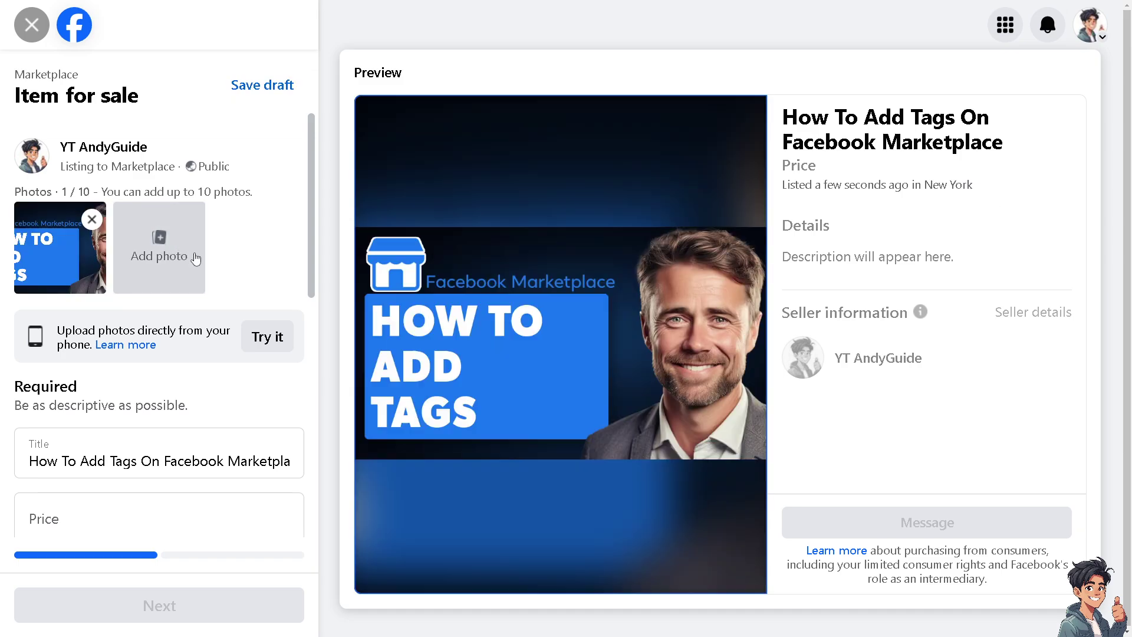
# - Set the price to 20, category to Tools and condition to Used - Good
pyautogui.scroll(-1, 199, 362)
pyautogui.click(149, 458)
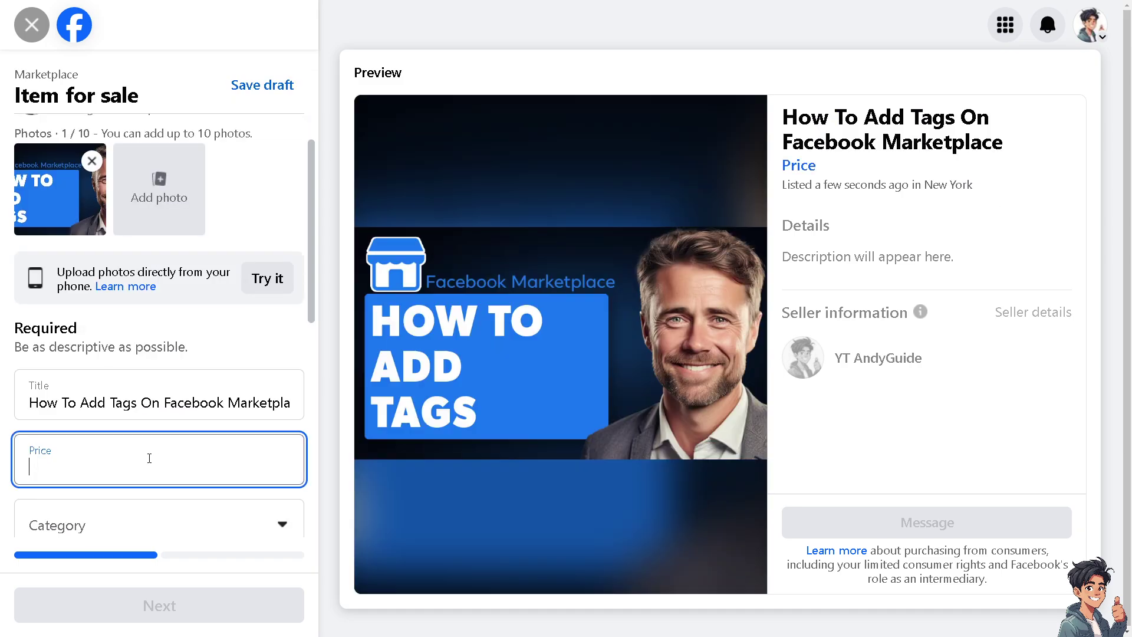
pyautogui.write('20')
pyautogui.scroll(-2, 152, 451)
pyautogui.click(248, 404)
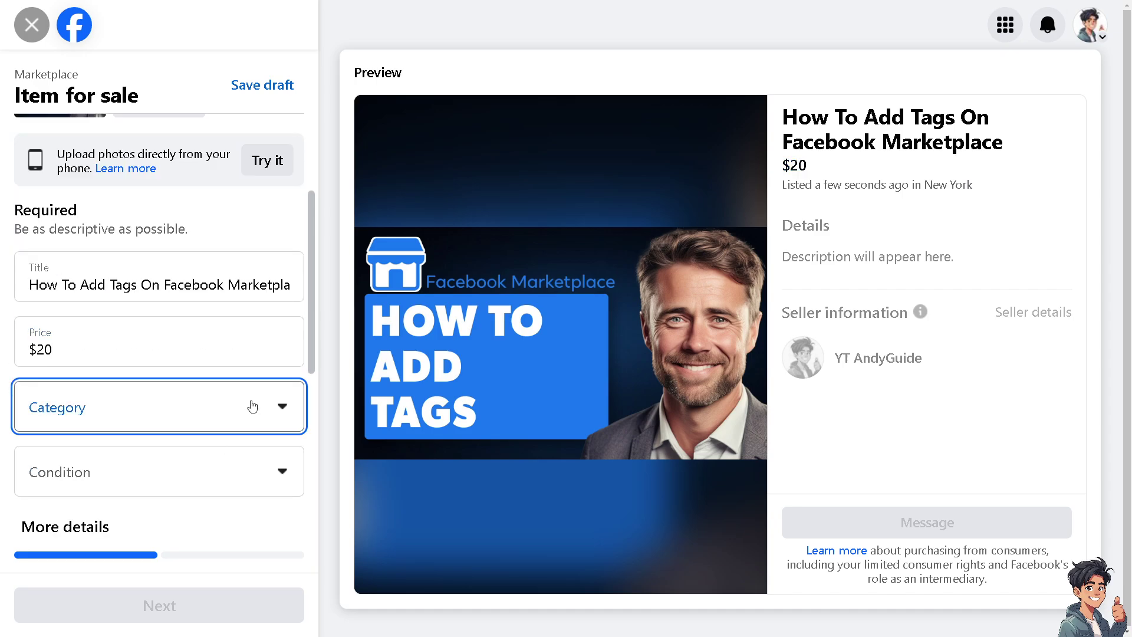
pyautogui.click(100, 188)
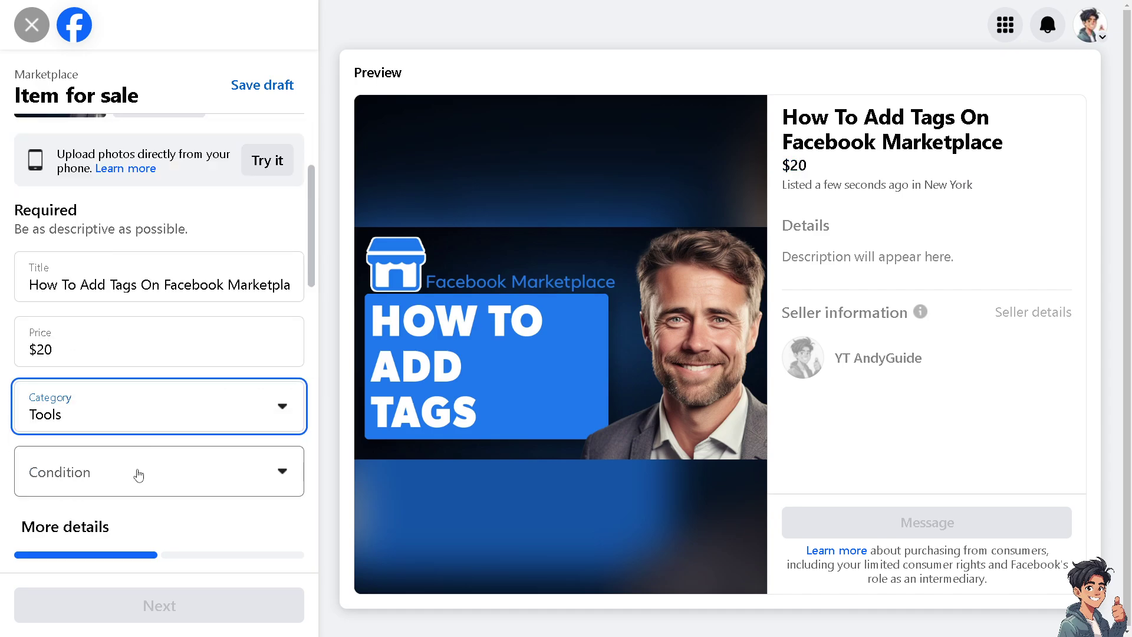
pyautogui.click(142, 477)
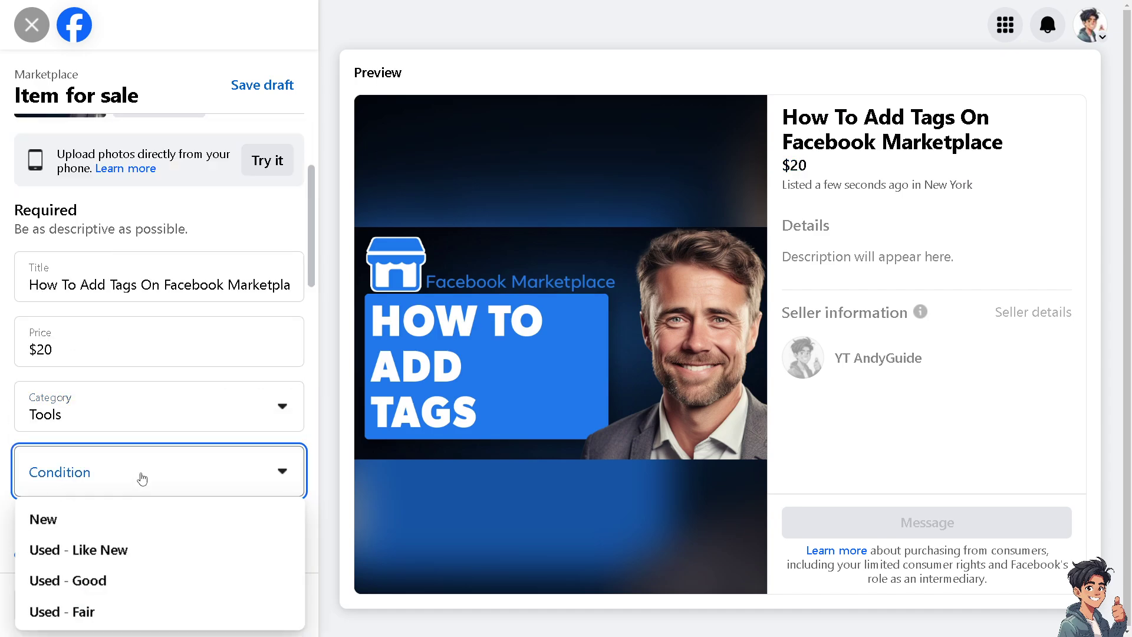
pyautogui.click(102, 580)
# - Expand the more details section and paste the listing description
pyautogui.click(118, 539)
pyautogui.scroll(-3, 124, 527)
pyautogui.click(137, 444)
pyautogui.scroll(-1, 59, 474)
pyautogui.click(64, 460)
pyautogui.scroll(-1, 83, 434)
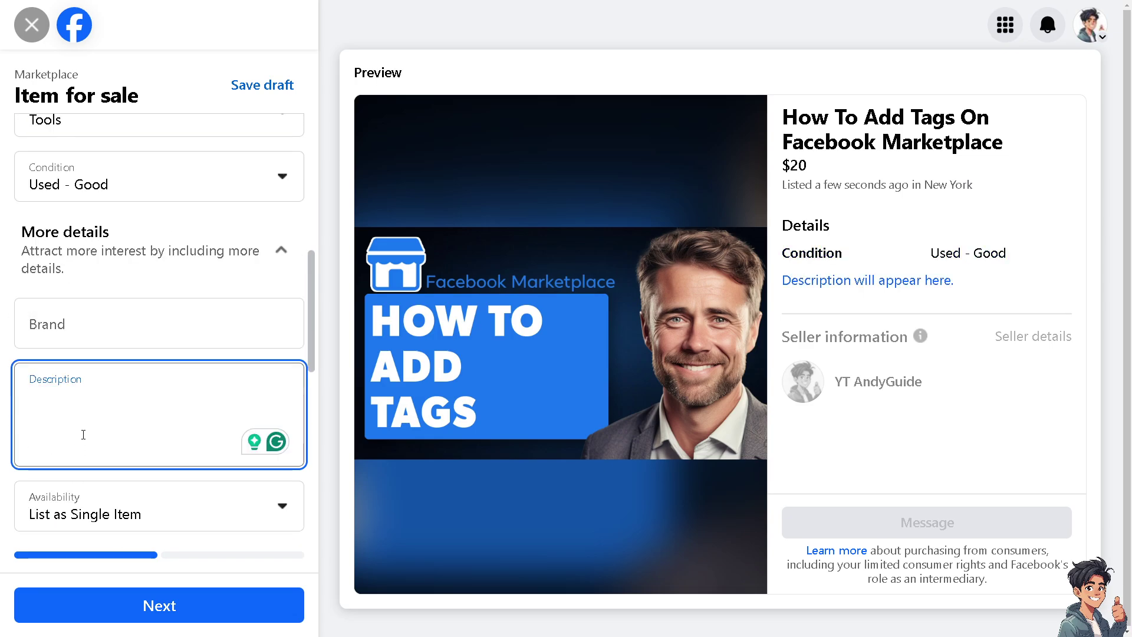
pyautogui.write('How To Add Tags On Facebook Marketplace')
pyautogui.scroll(-1, 91, 437)
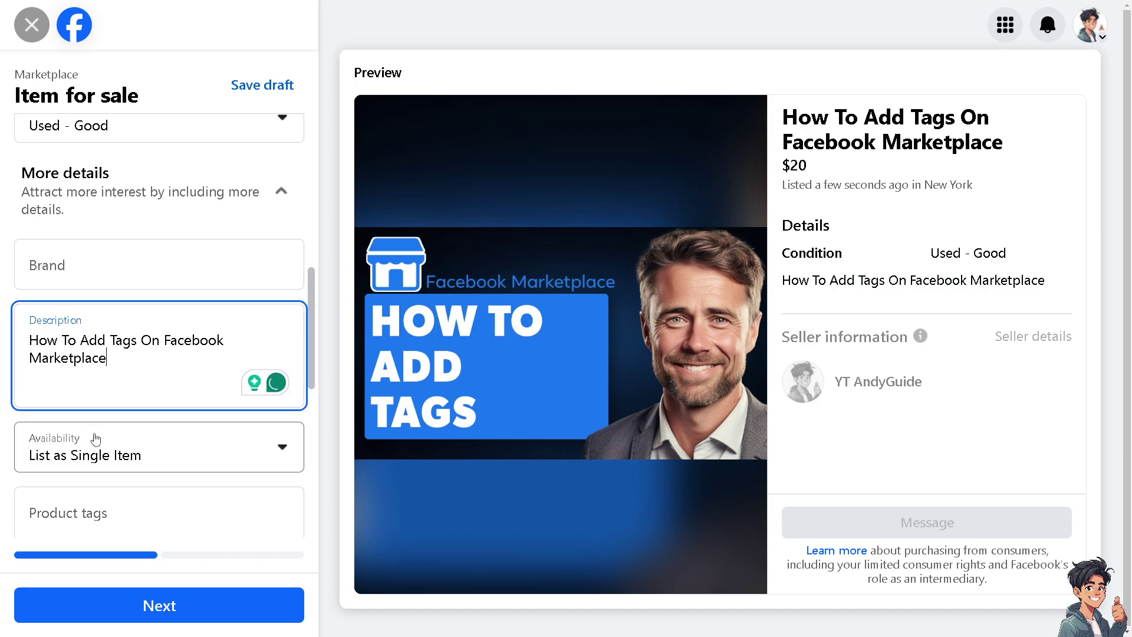
pyautogui.scroll(-1, 94, 448)
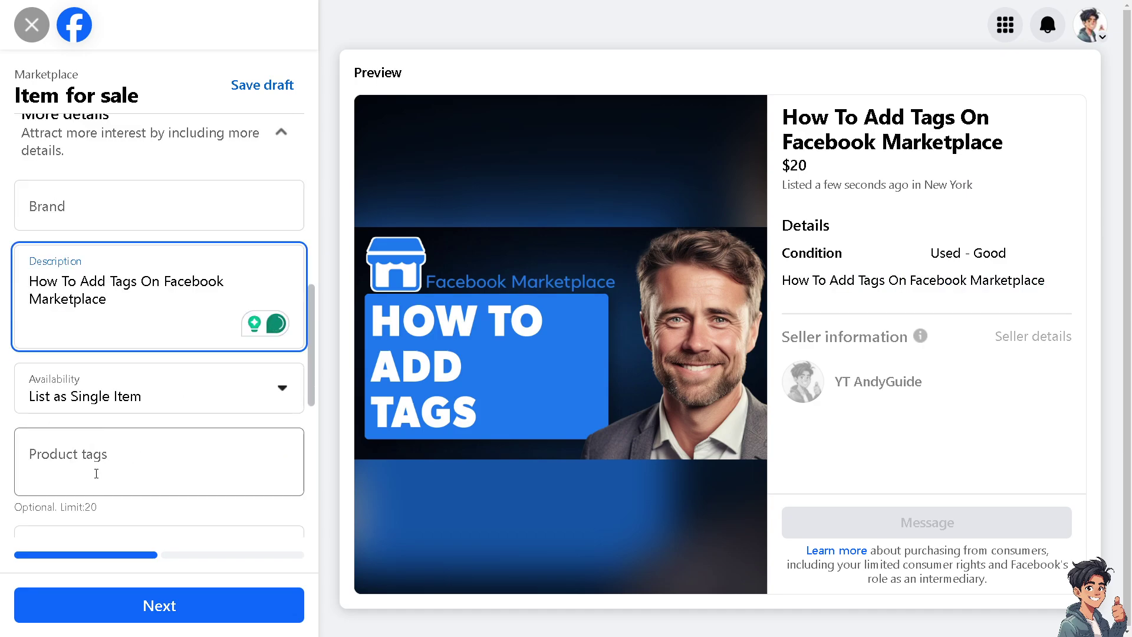
# - Add the product tags Tools and Tutorial
pyautogui.click(152, 456)
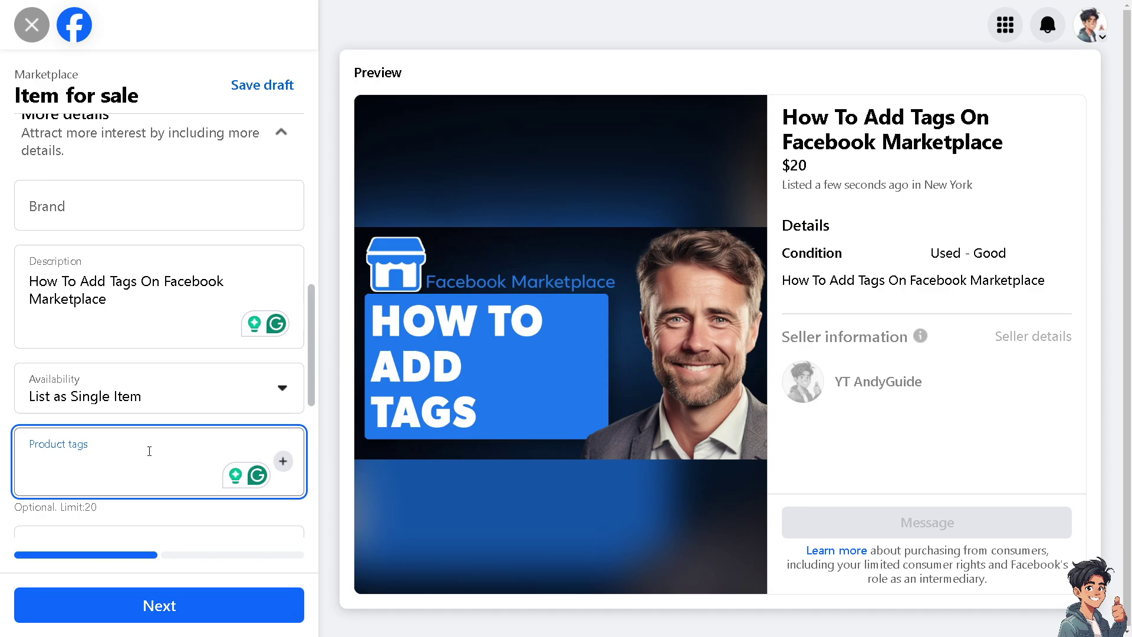
pyautogui.write('Toos')
pyautogui.press('BackSpace')
pyautogui.write('ls')
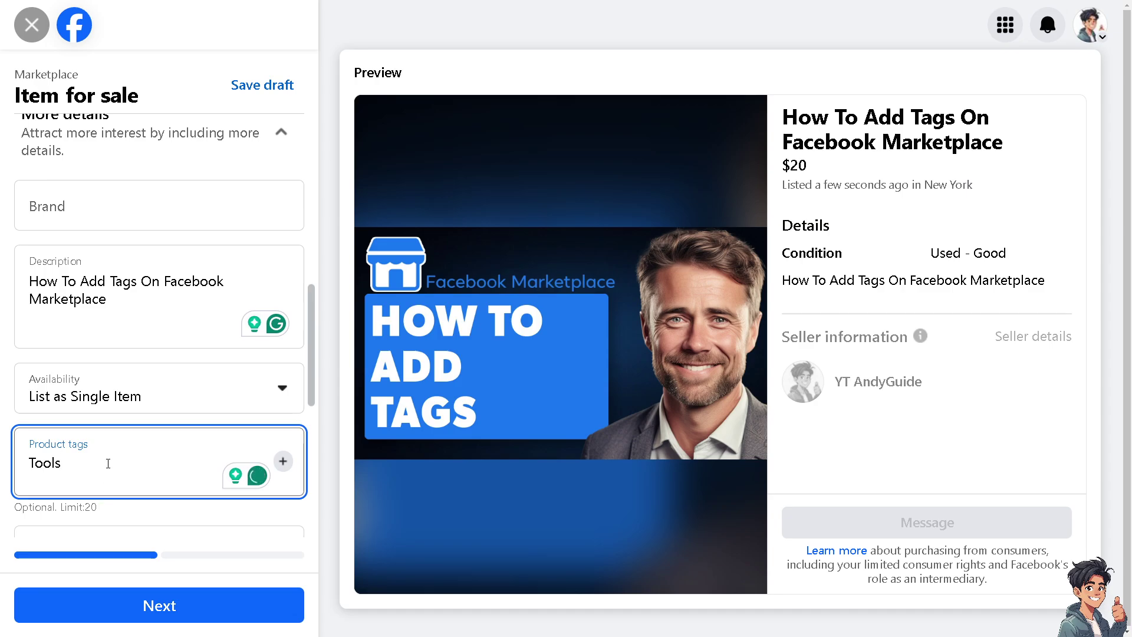
pyautogui.press('Return')
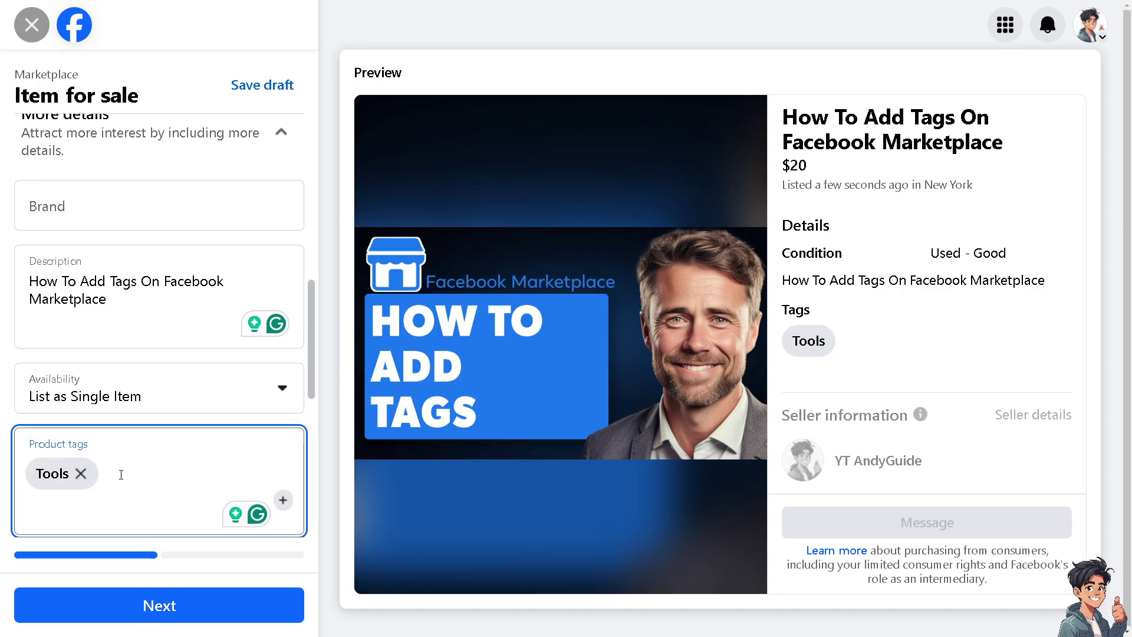
pyautogui.write('Tutorial')
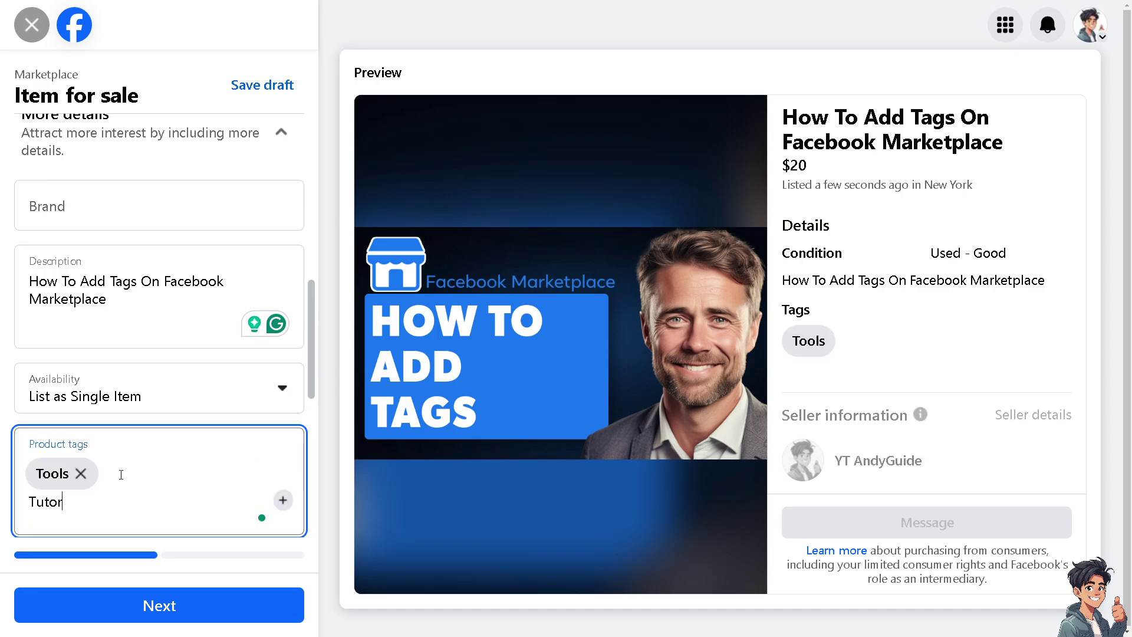
pyautogui.press('BackSpace')
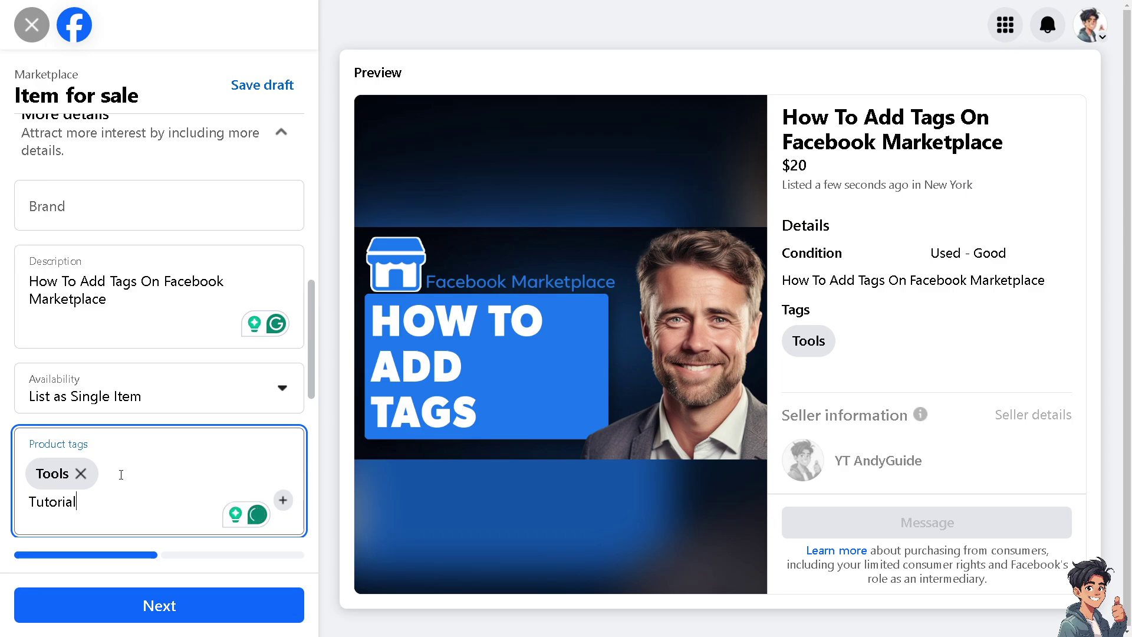
pyautogui.press('Return')
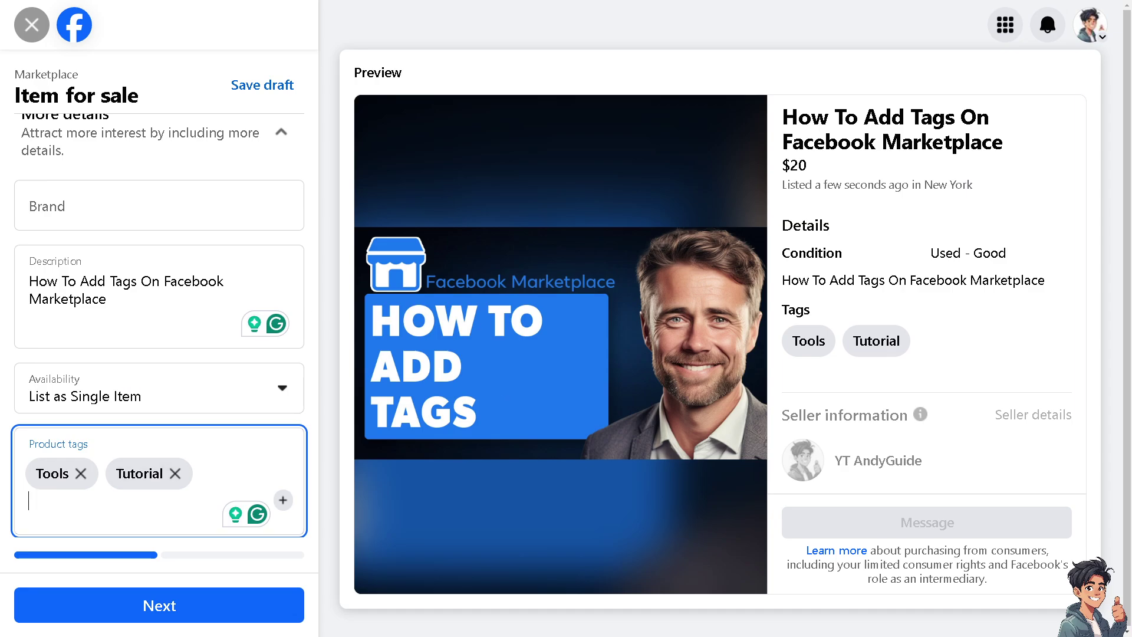
# - Add the product tags Advance and Used
pyautogui.press('Tab')
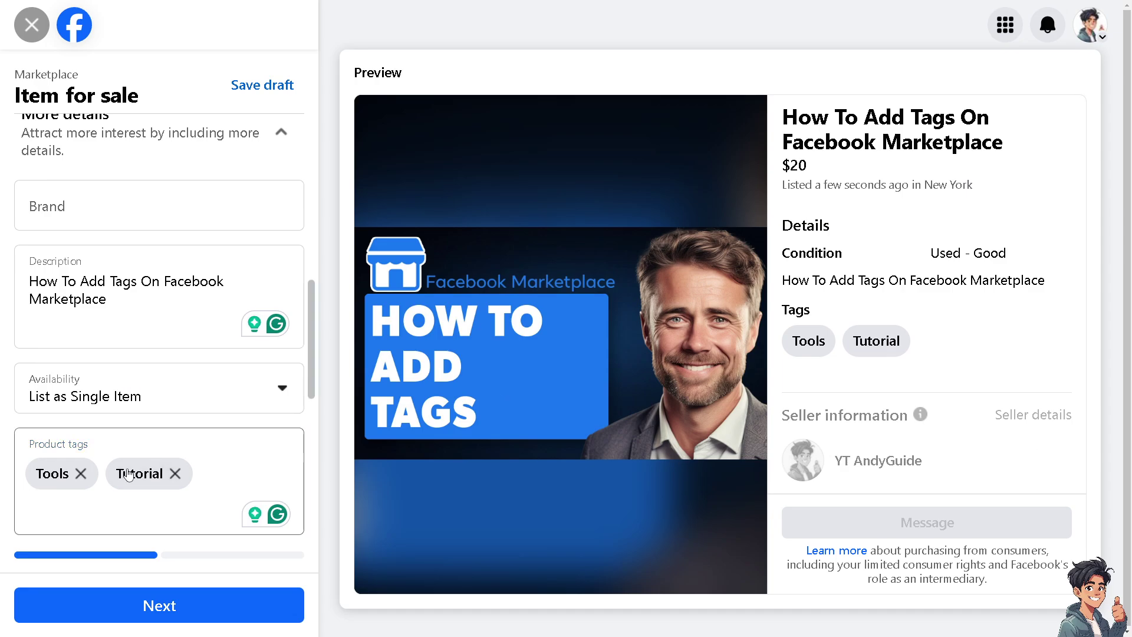
pyautogui.click(237, 471)
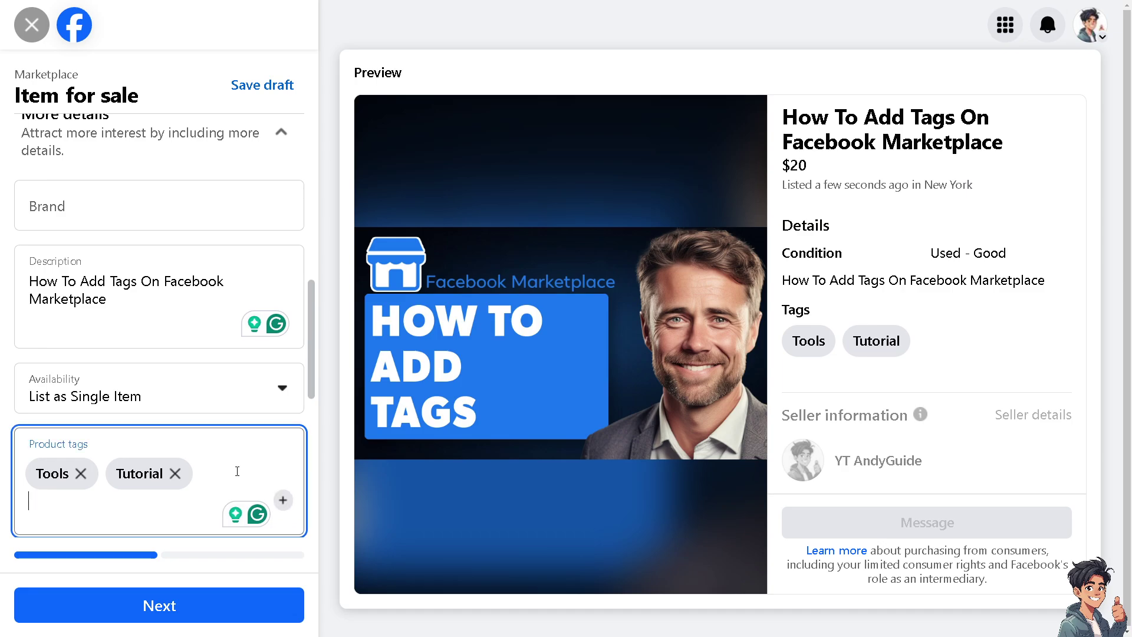
pyautogui.write('Advance')
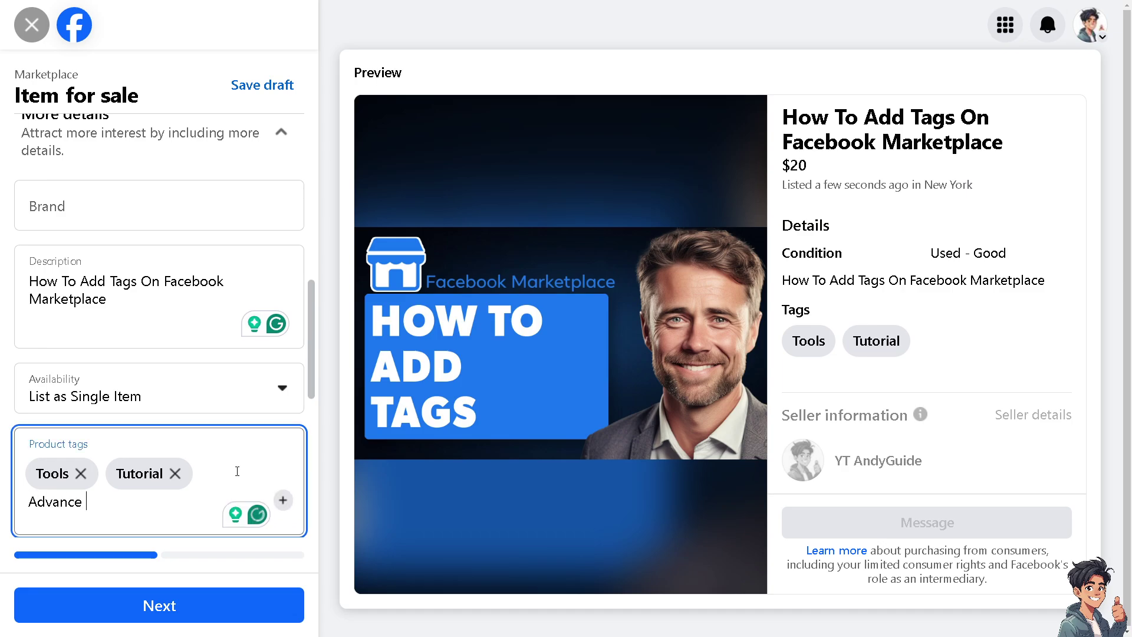
pyautogui.press('Return')
pyautogui.write('Used')
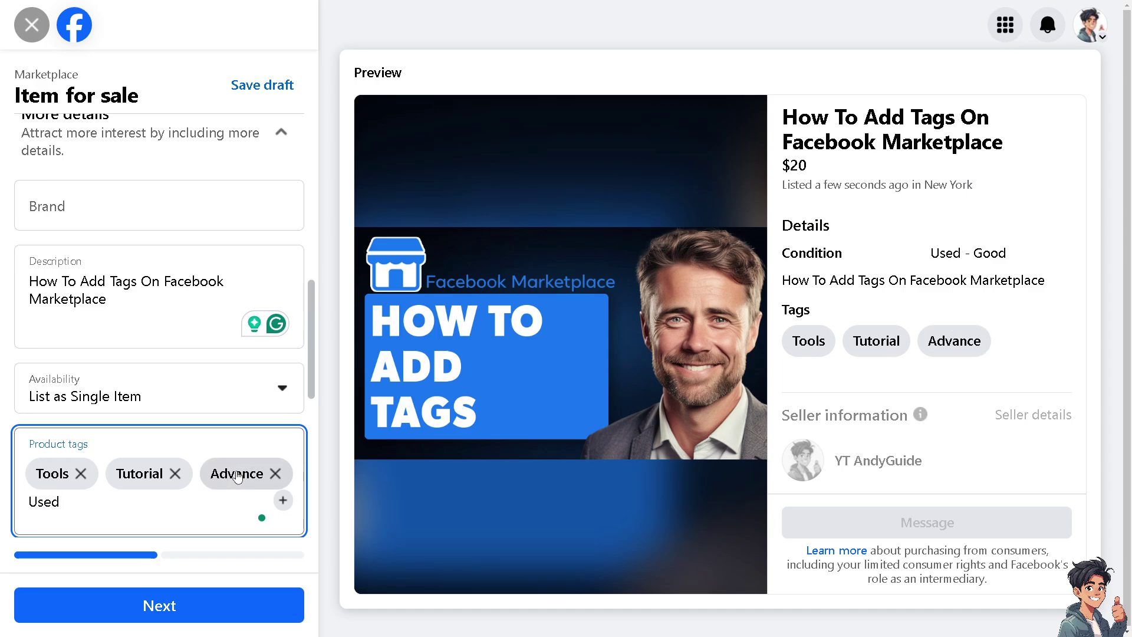
pyautogui.press('Return')
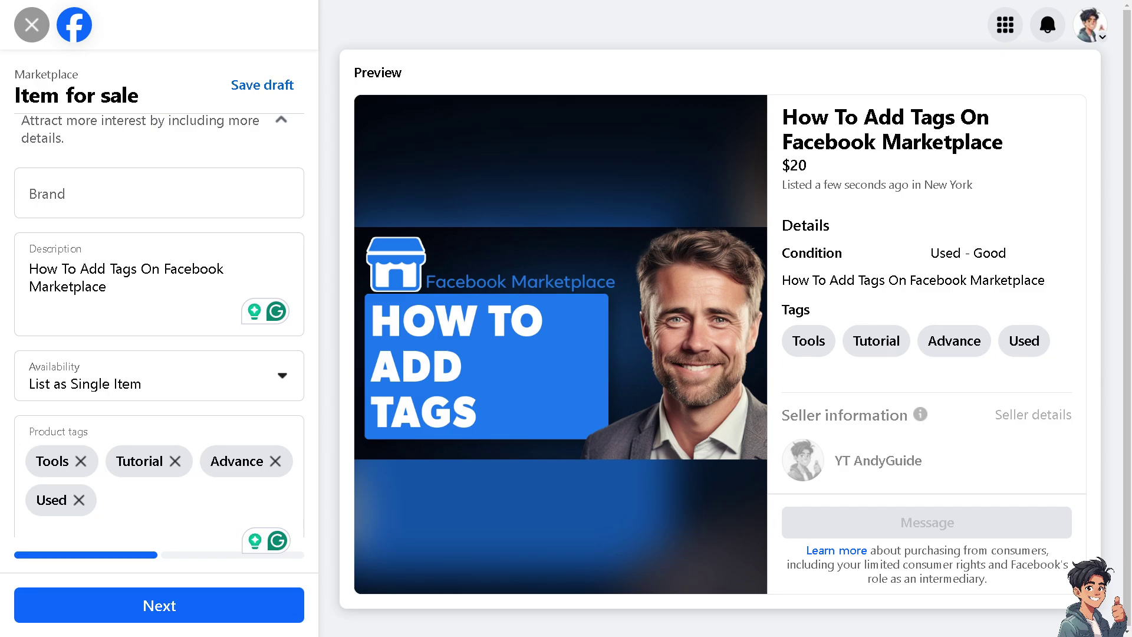
pyautogui.scroll(-3, 175, 374)
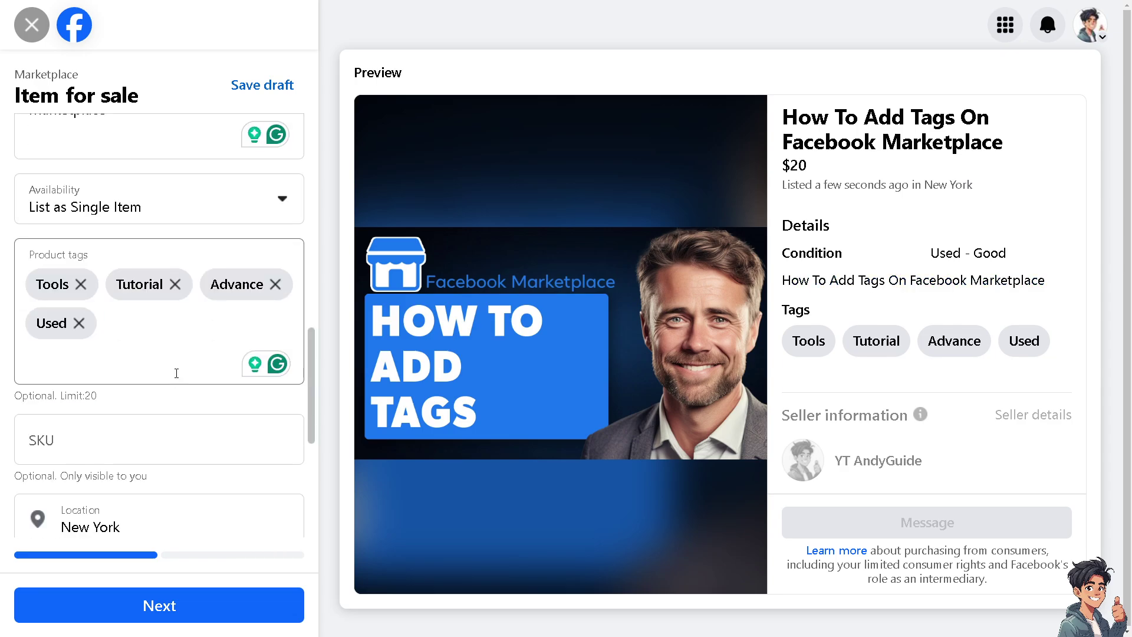